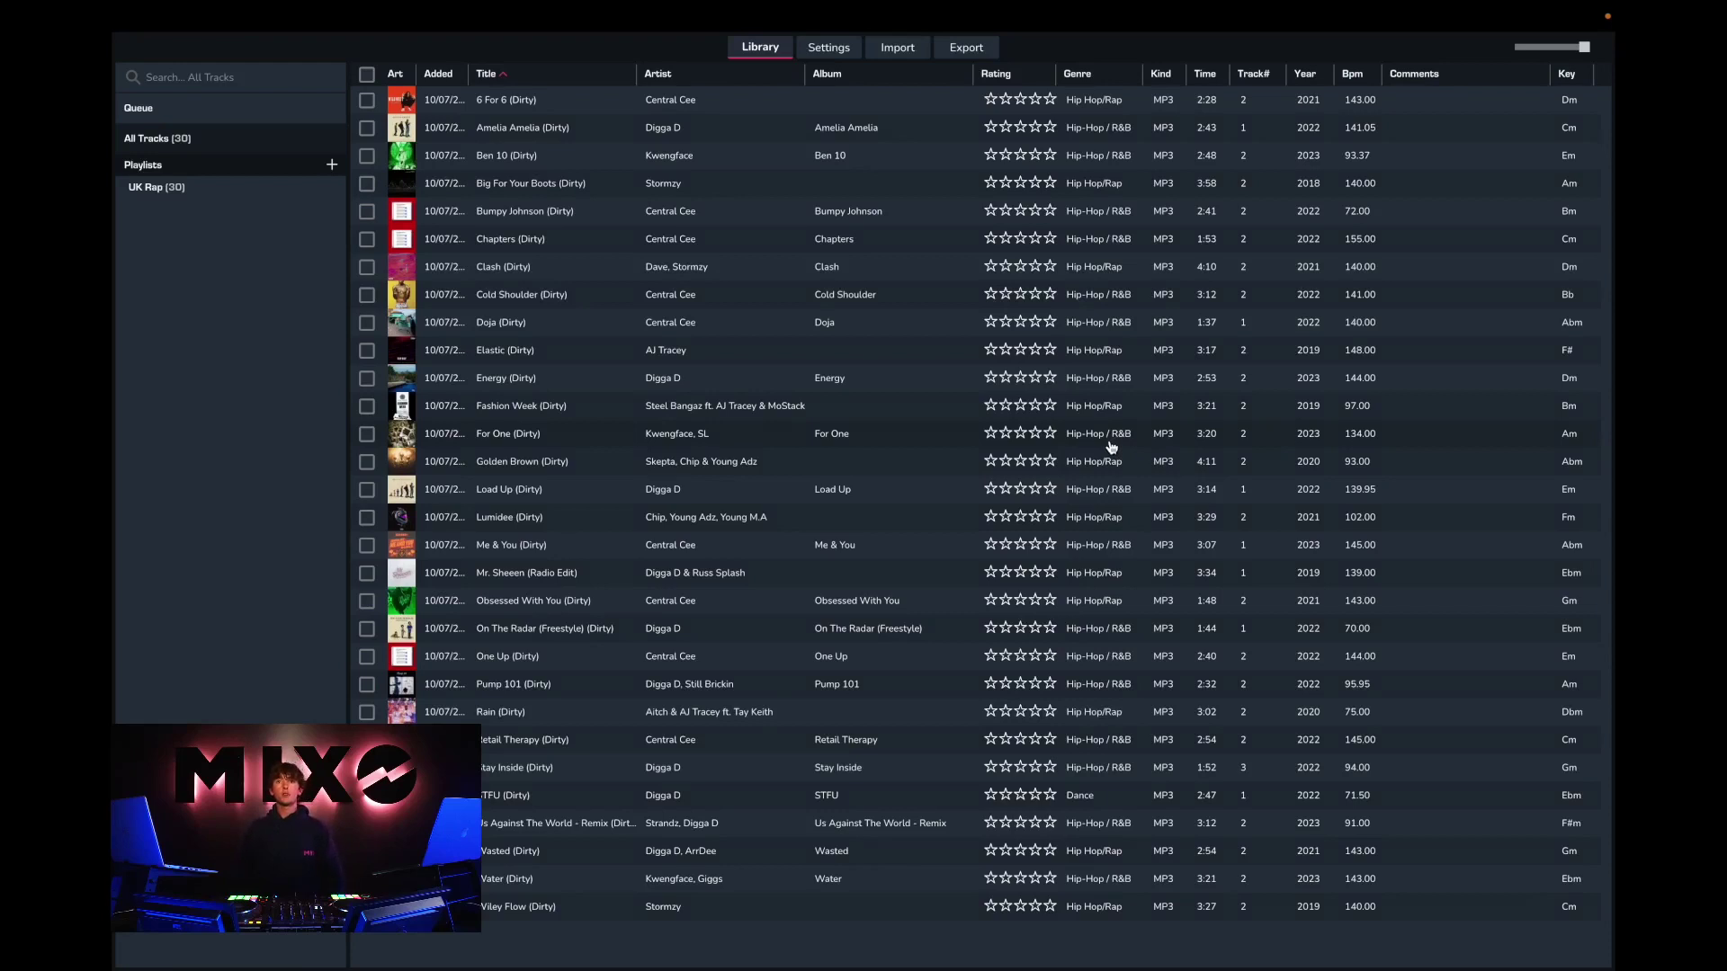
# Export the MIXO library, including the UK Rap playlist, to Rekordbox XML format.
pyautogui.click(966, 47)
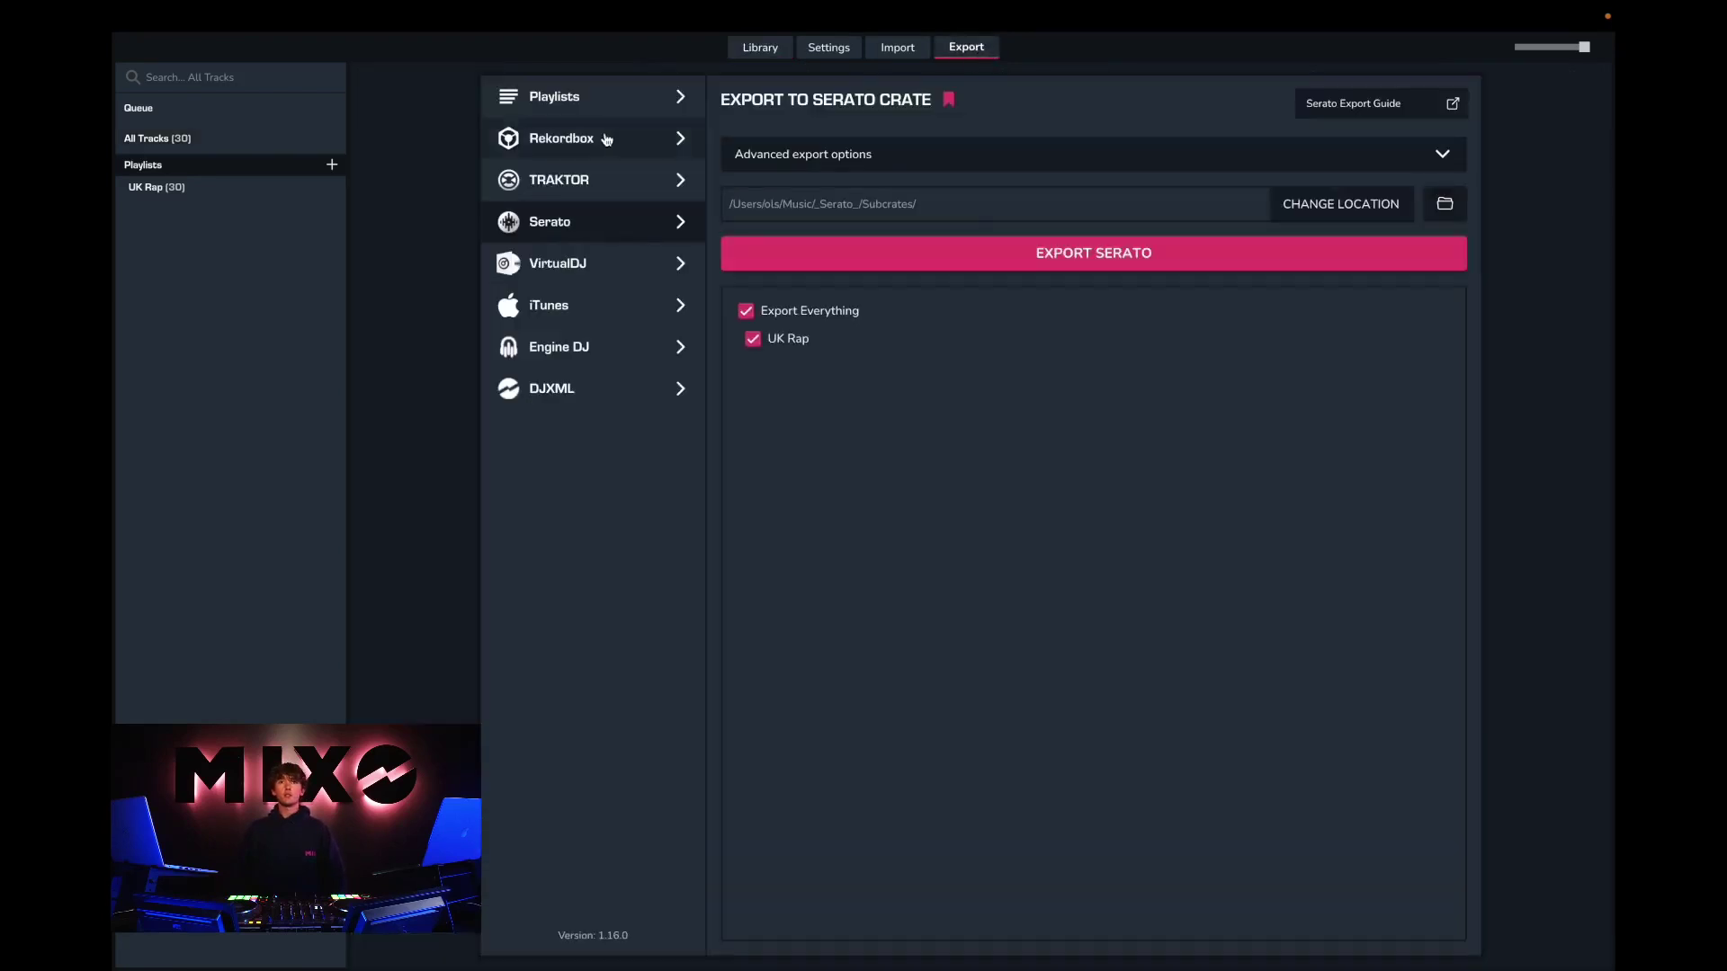
pyautogui.click(540, 143)
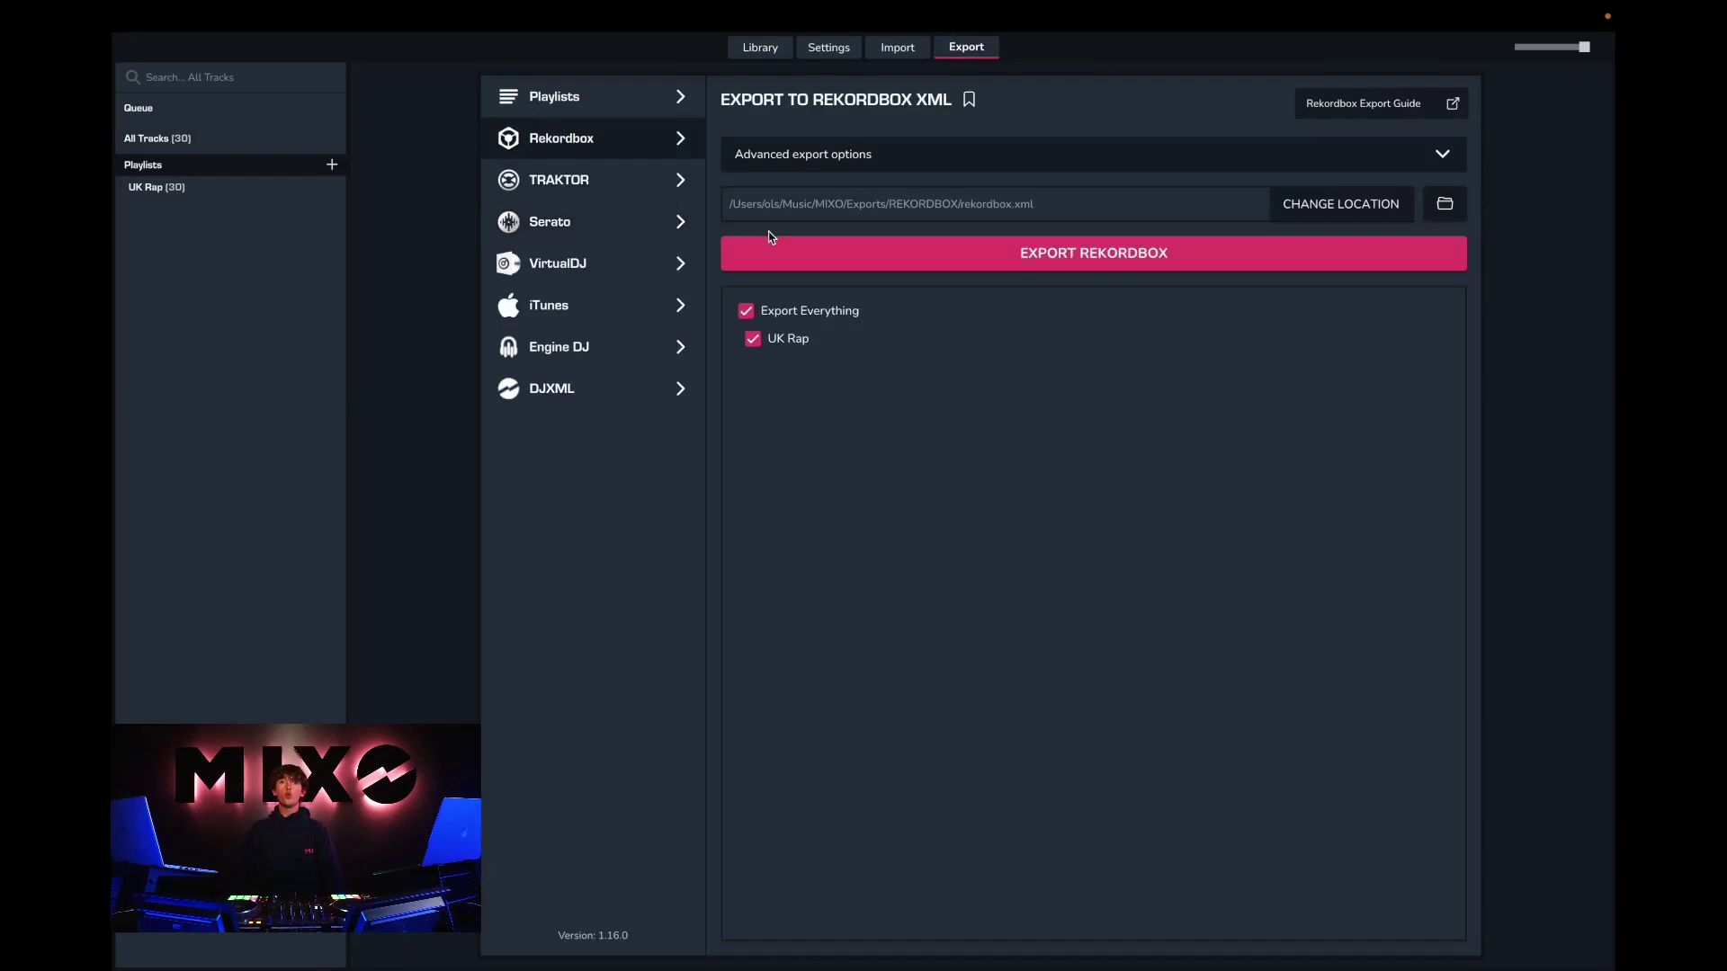
pyautogui.click(1072, 256)
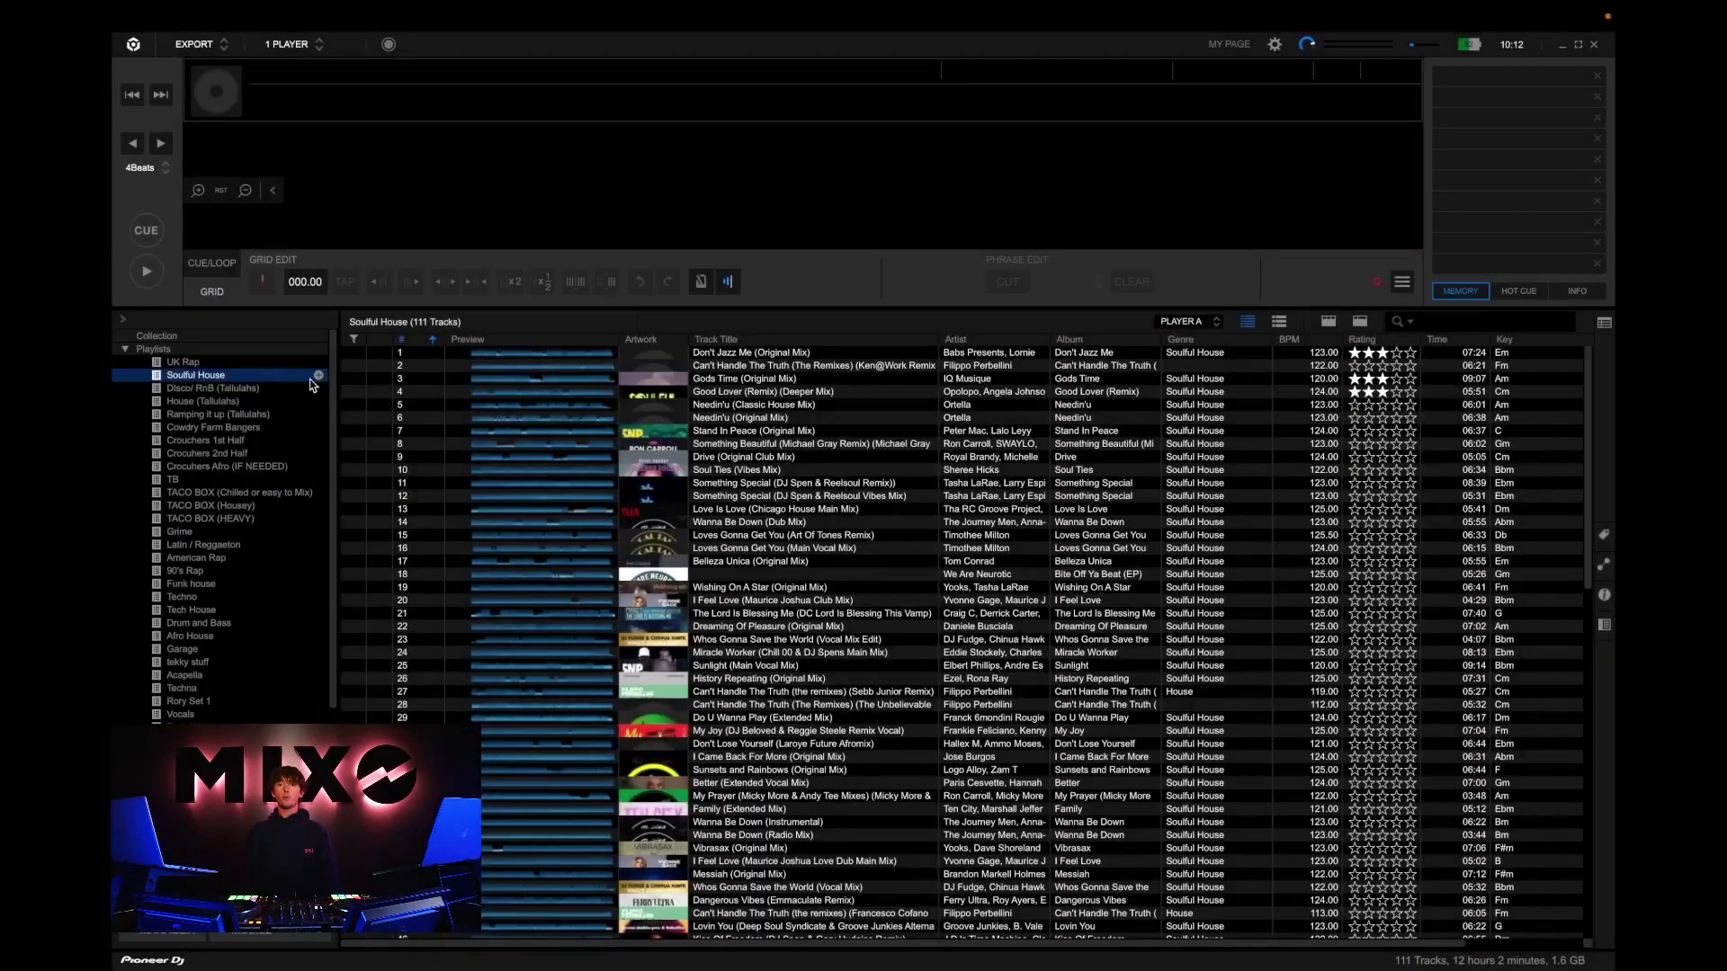
# Open the 30-track UK Rap playlist in Rekordbox and load Doja (Dirty) onto the player.
pyautogui.click(199, 362)
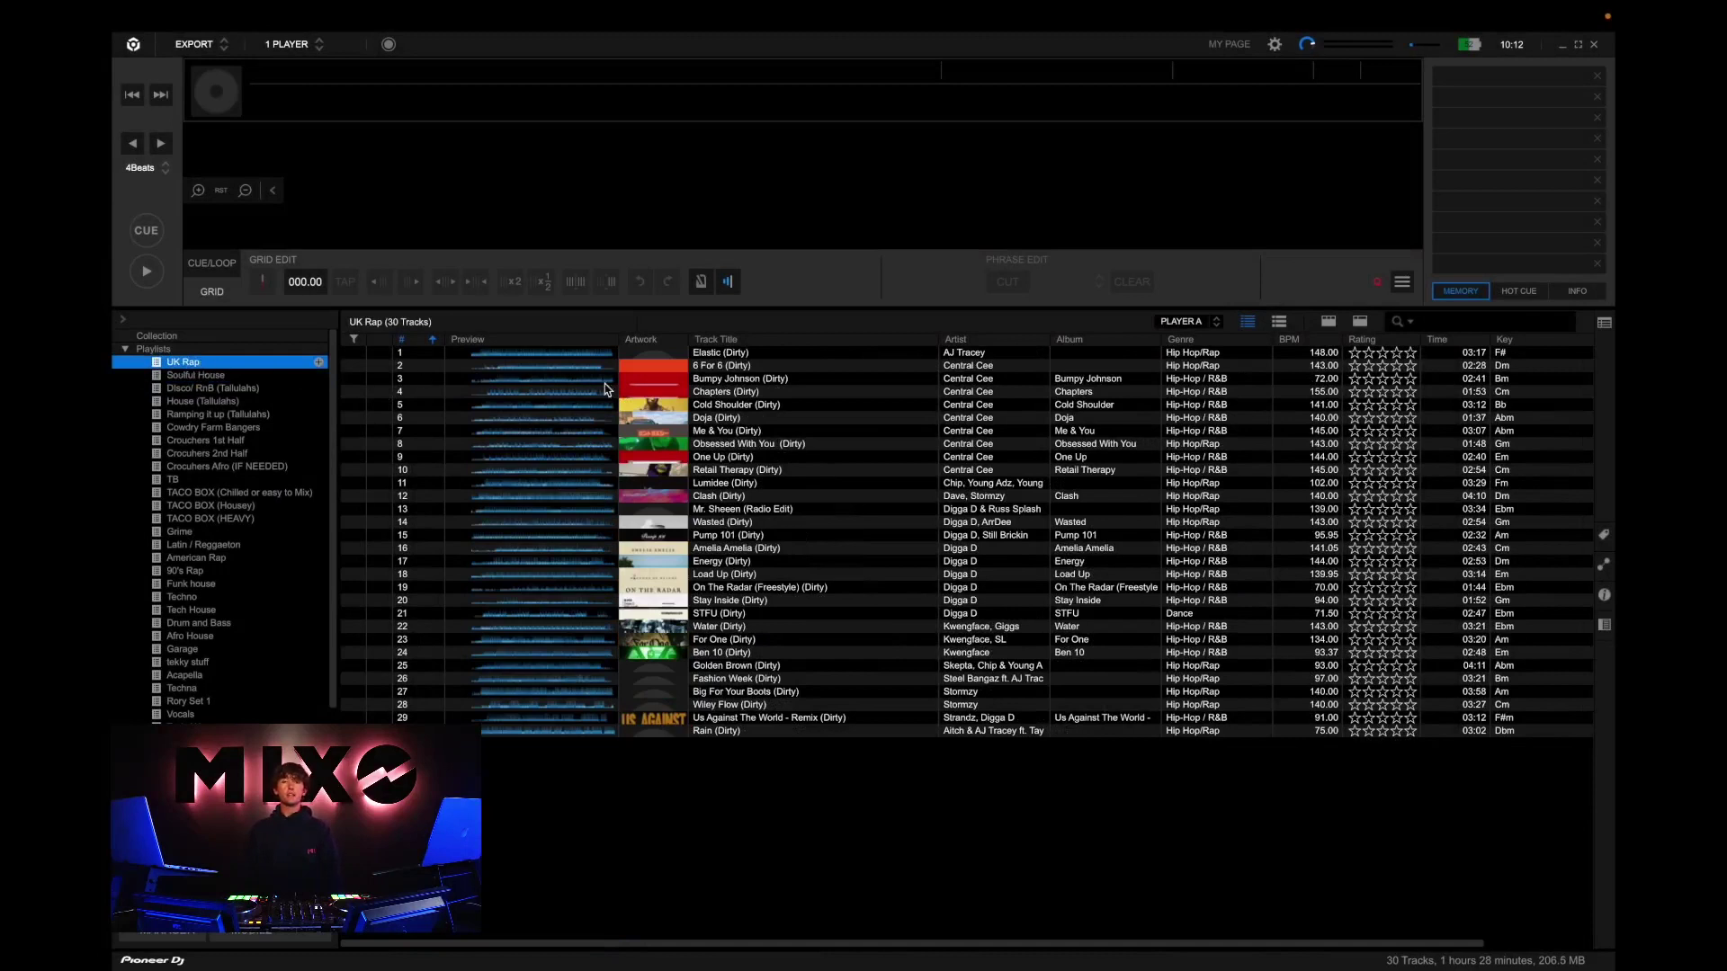
pyautogui.doubleClick(713, 419)
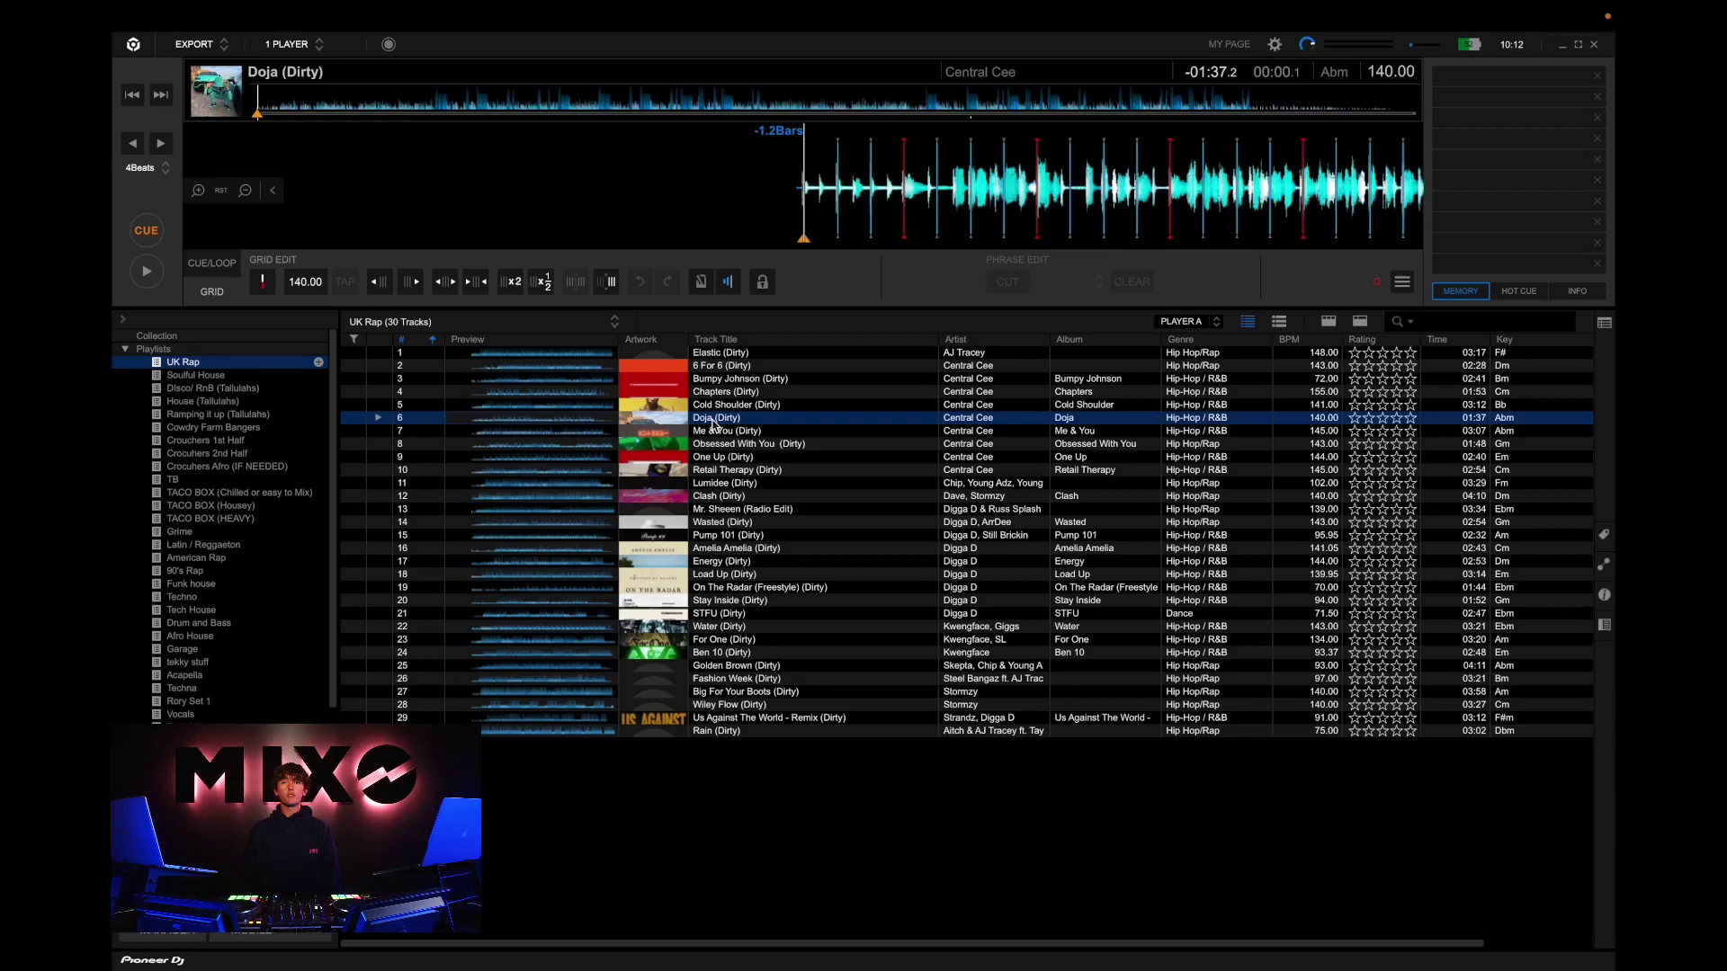